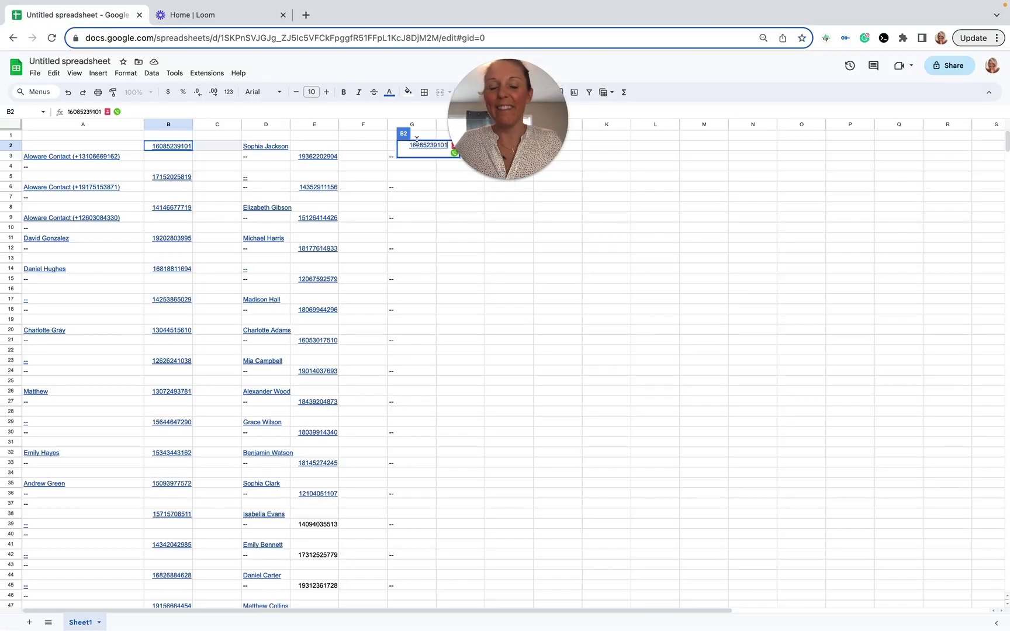
# Step: Keep the Aloware extension's click-to-call app set to 'Use Talk desktop app'
pyautogui.moveTo(505, 78); pyautogui.dragTo(516, 35)
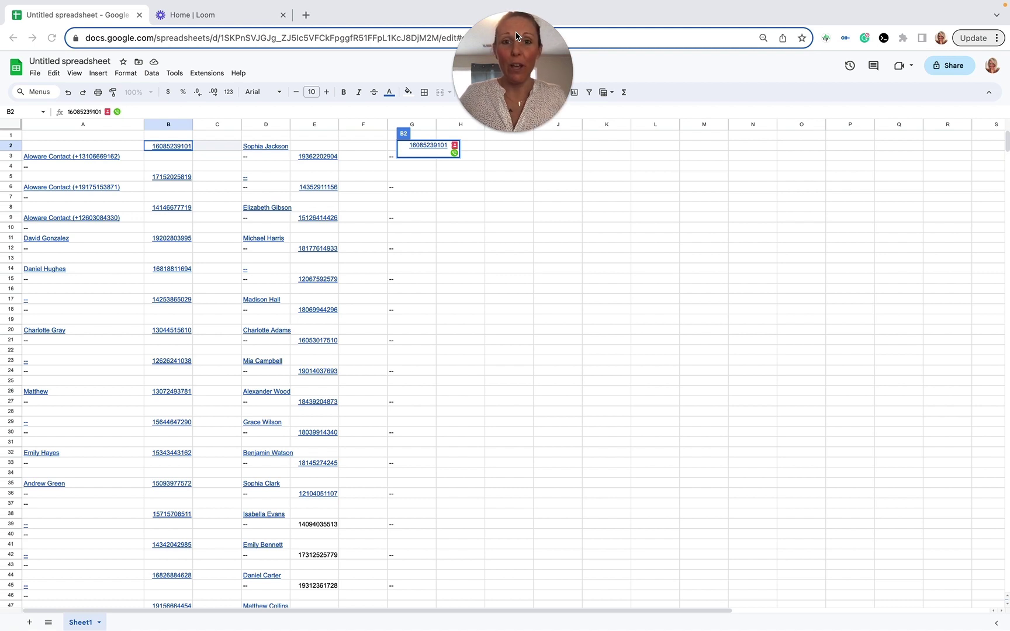
pyautogui.click(824, 38)
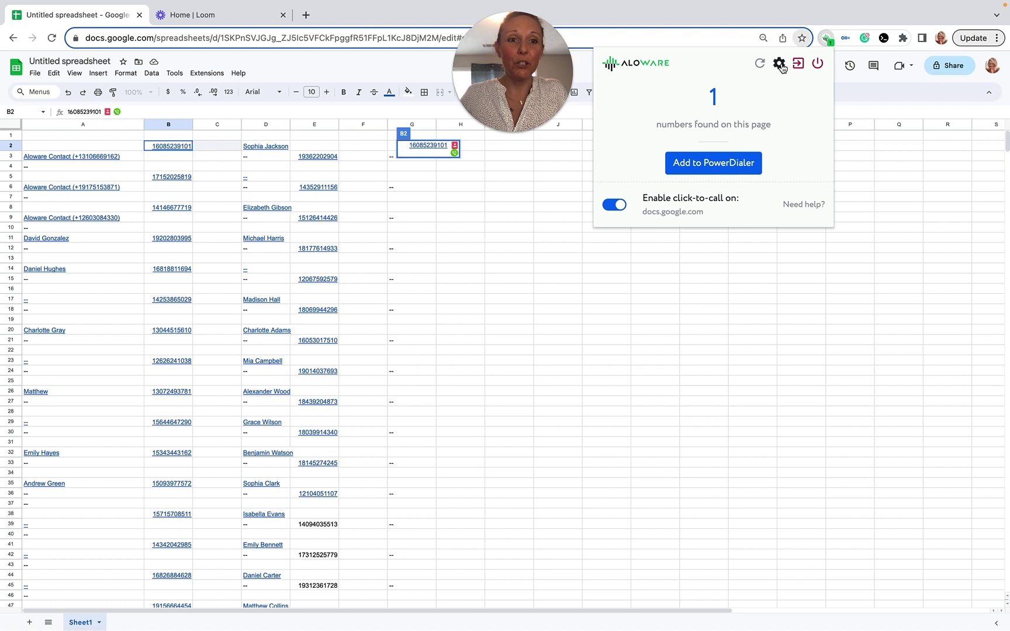
pyautogui.click(780, 64)
pyautogui.click(712, 100)
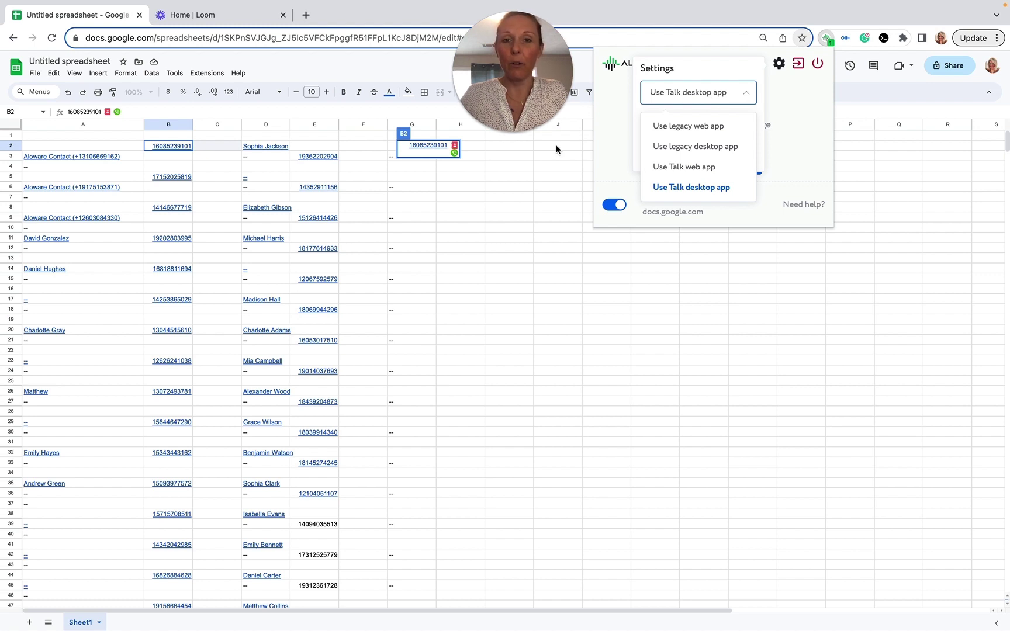
pyautogui.click(692, 187)
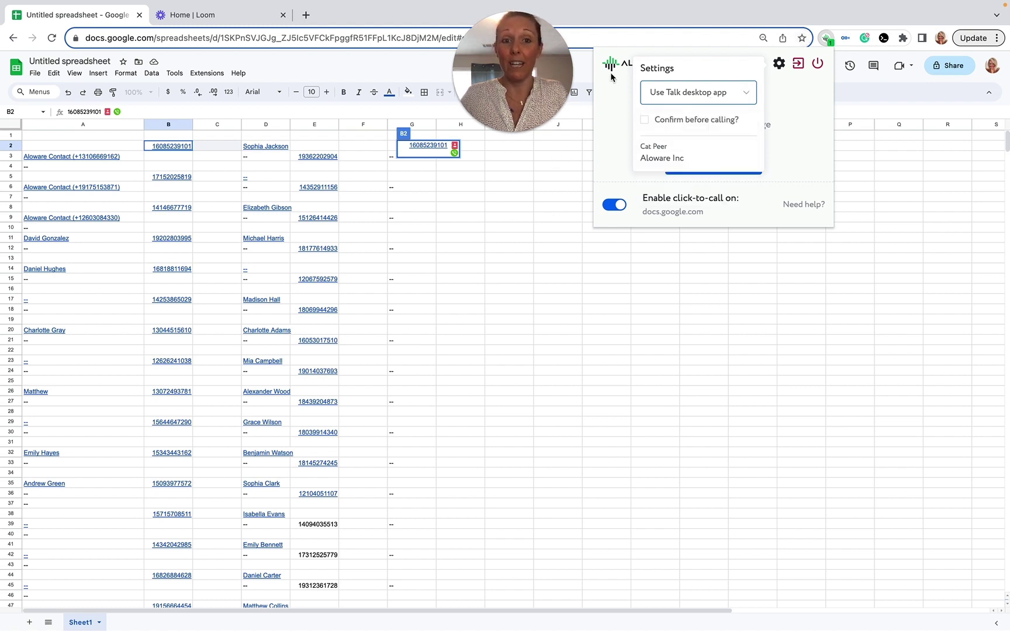
pyautogui.click(827, 40)
pyautogui.moveTo(536, 138)
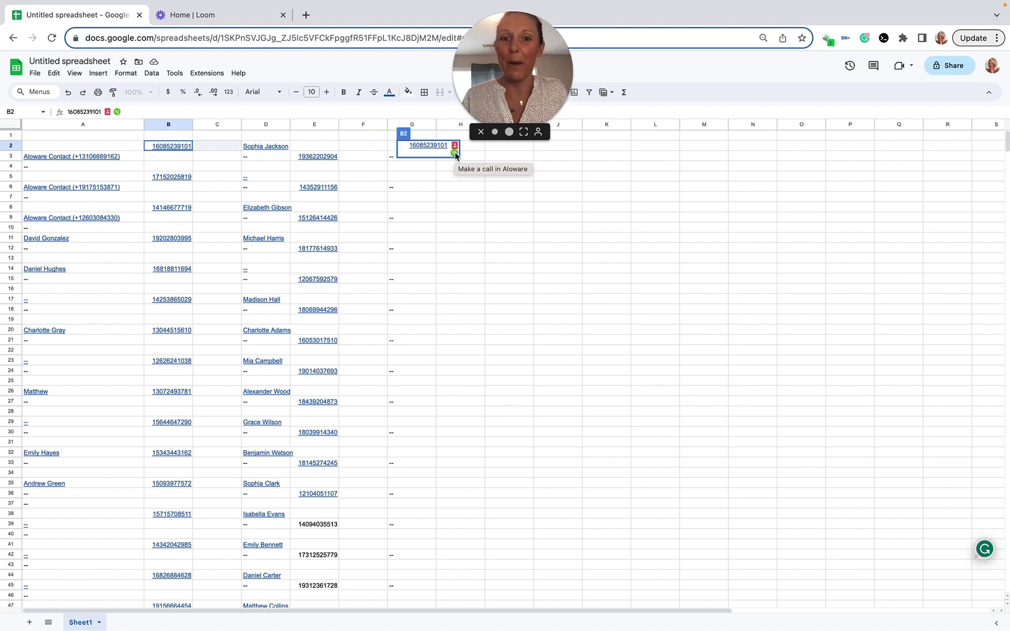
# Step: Call the G2 number, hang up, and finish with the 'No answer' disposition
pyautogui.click(455, 154)
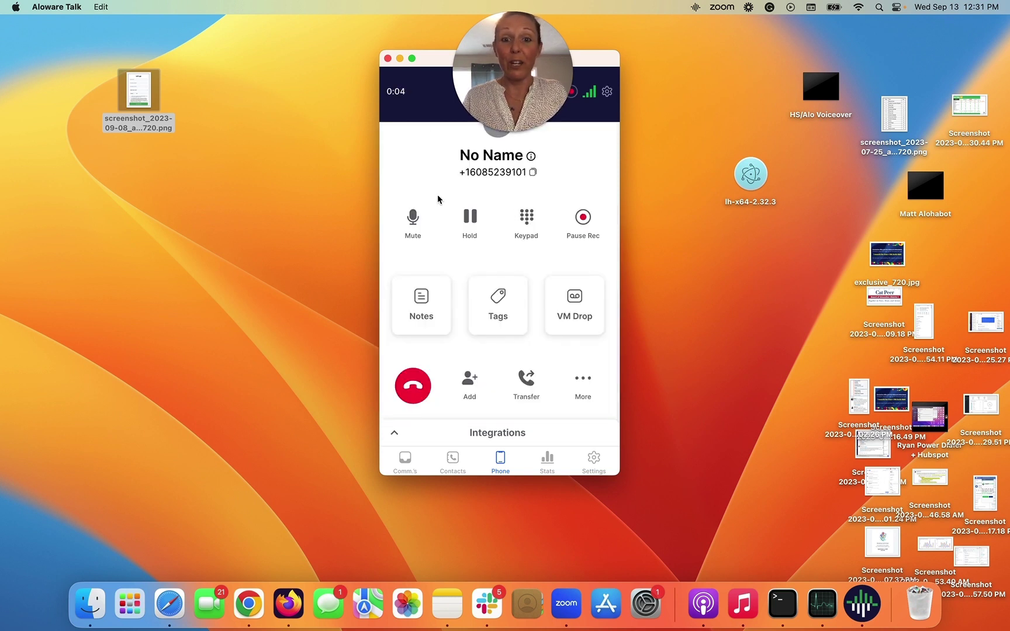
pyautogui.click(418, 386)
pyautogui.click(435, 229)
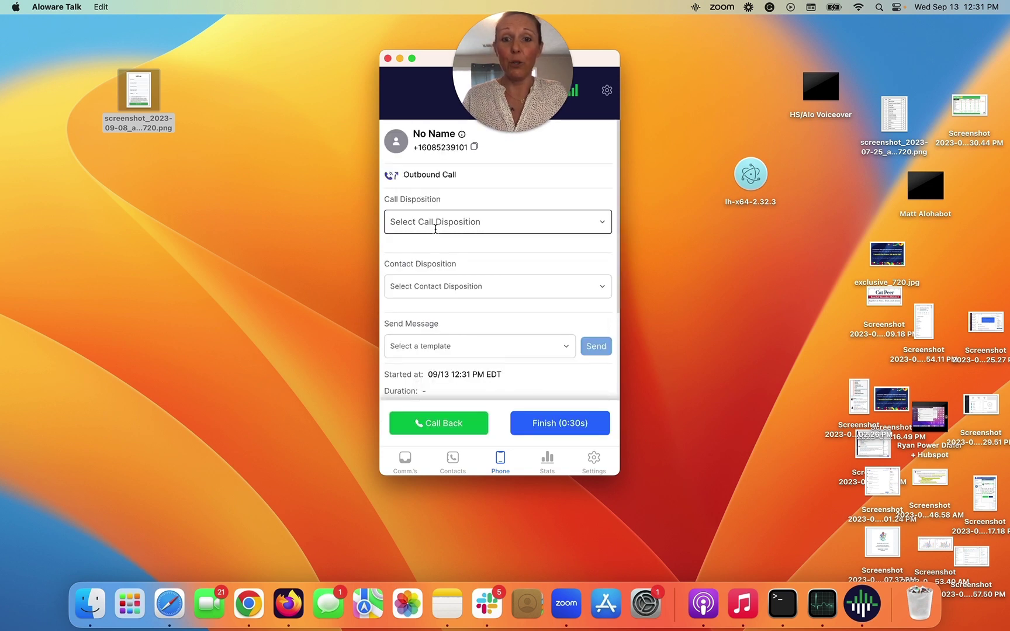
pyautogui.write('no')
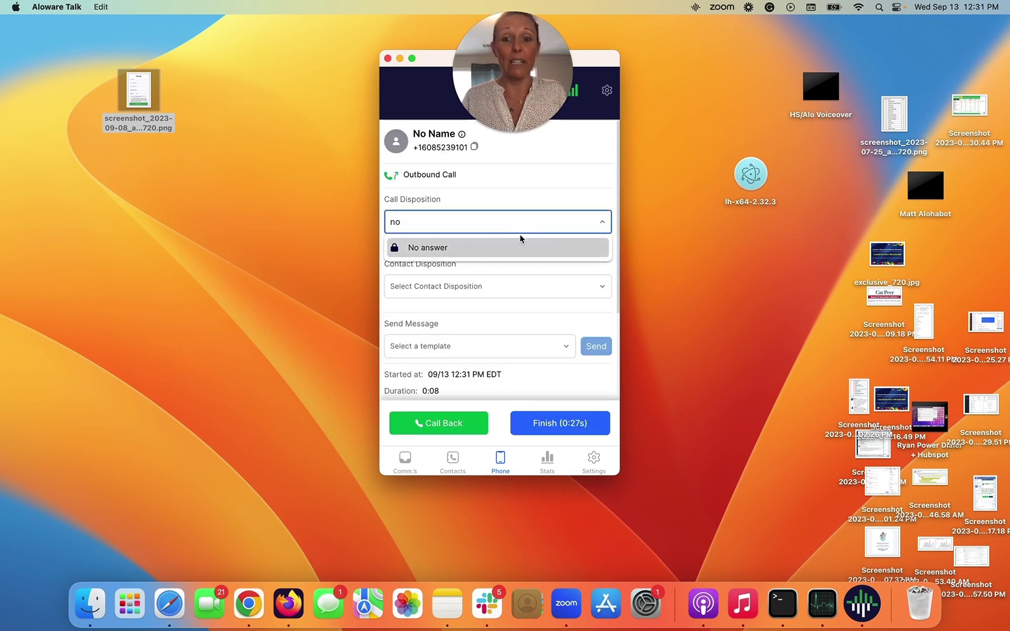
pyautogui.click(486, 249)
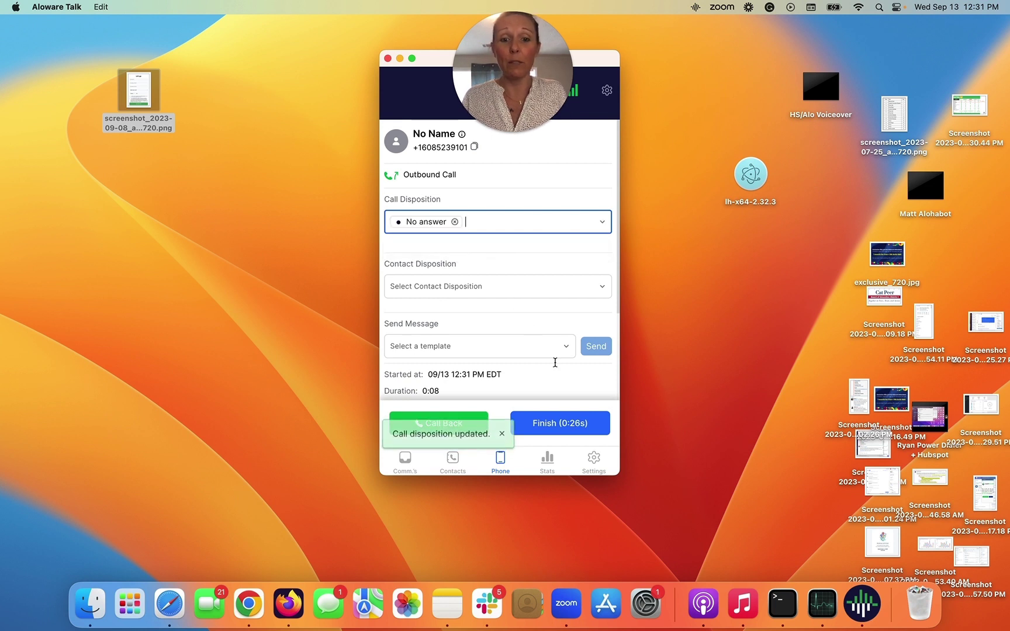
pyautogui.click(544, 422)
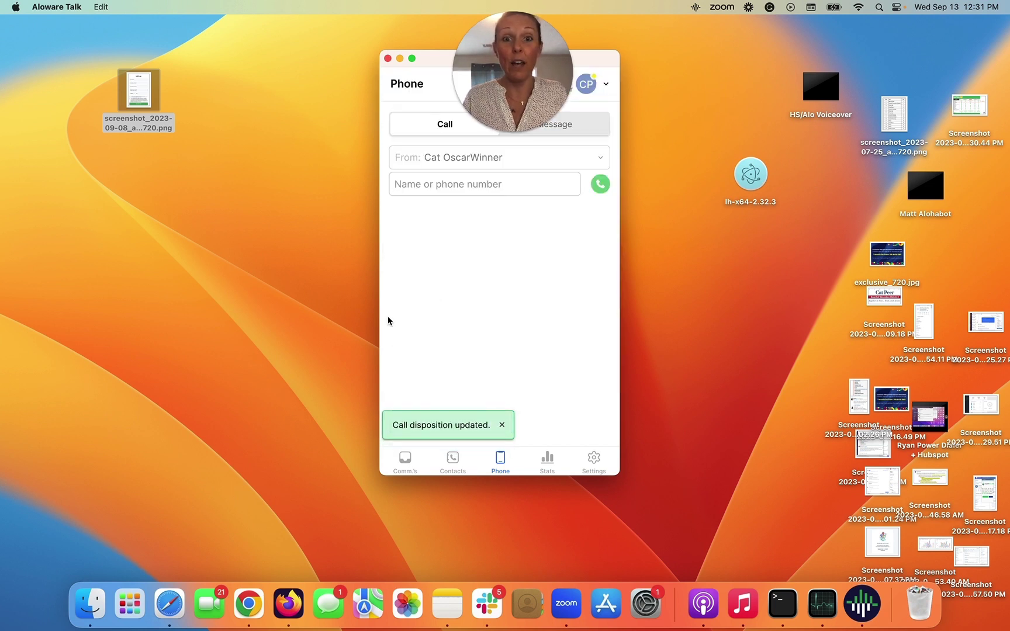
# Step: Close the Aloware Talk window and bring the contact spreadsheet in Chrome back to the front
pyautogui.click(387, 58)
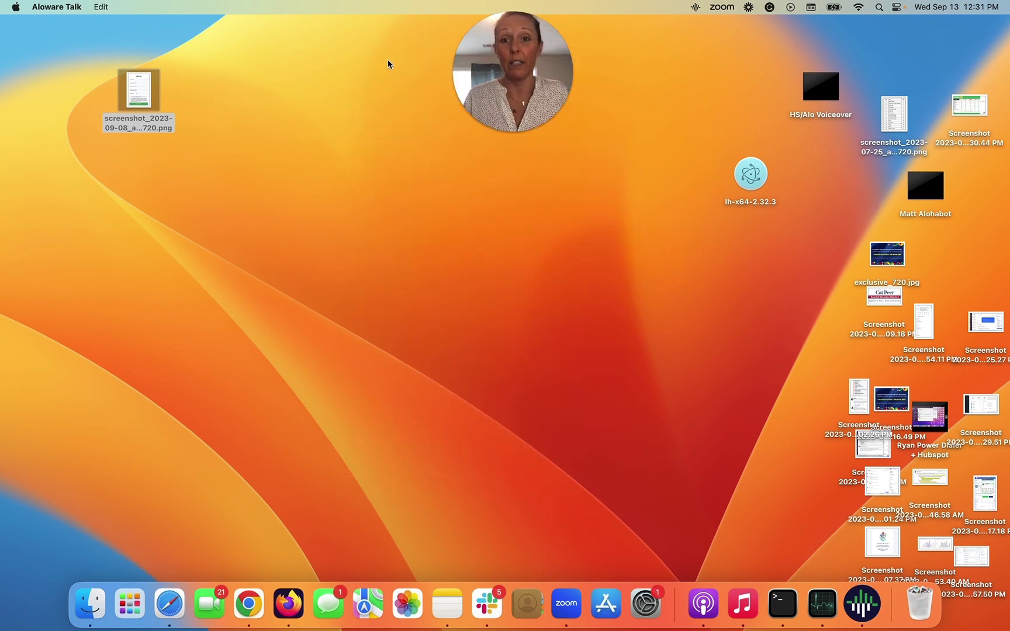
pyautogui.click(246, 604)
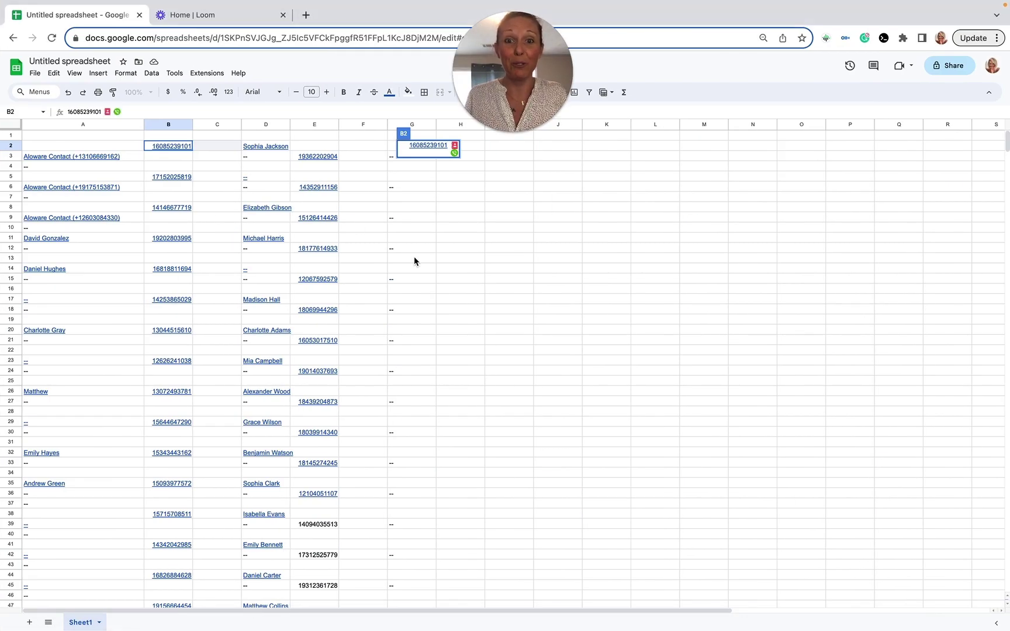
pyautogui.moveTo(177, 215)
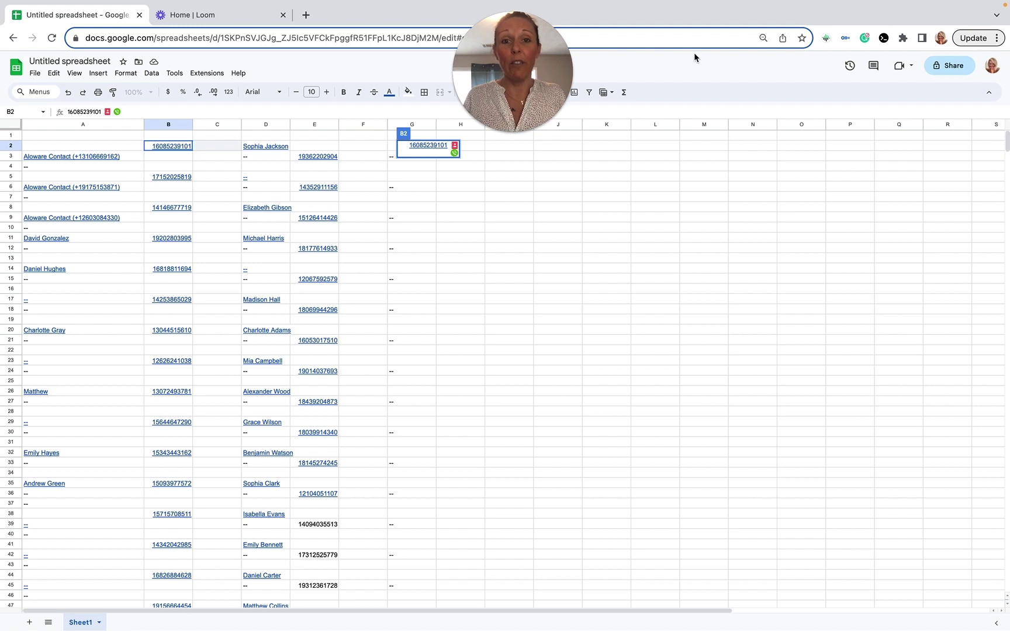
pyautogui.click(13, 6)
# Step: Exit browser full screen, bring up Aloware Talk, and dismiss the update notice
pyautogui.press('Escape')
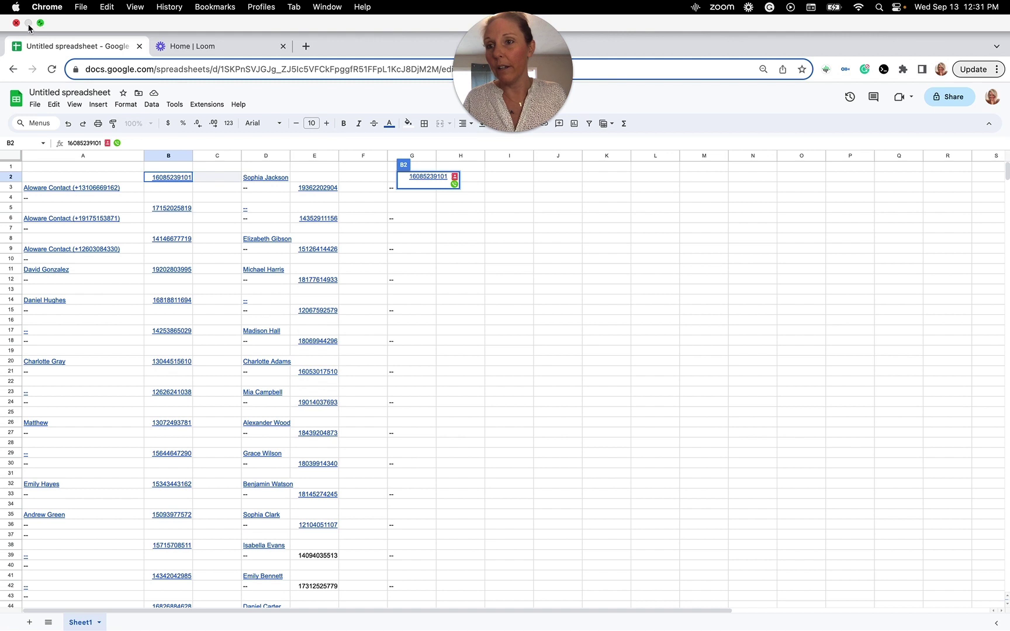
pyautogui.click(40, 23)
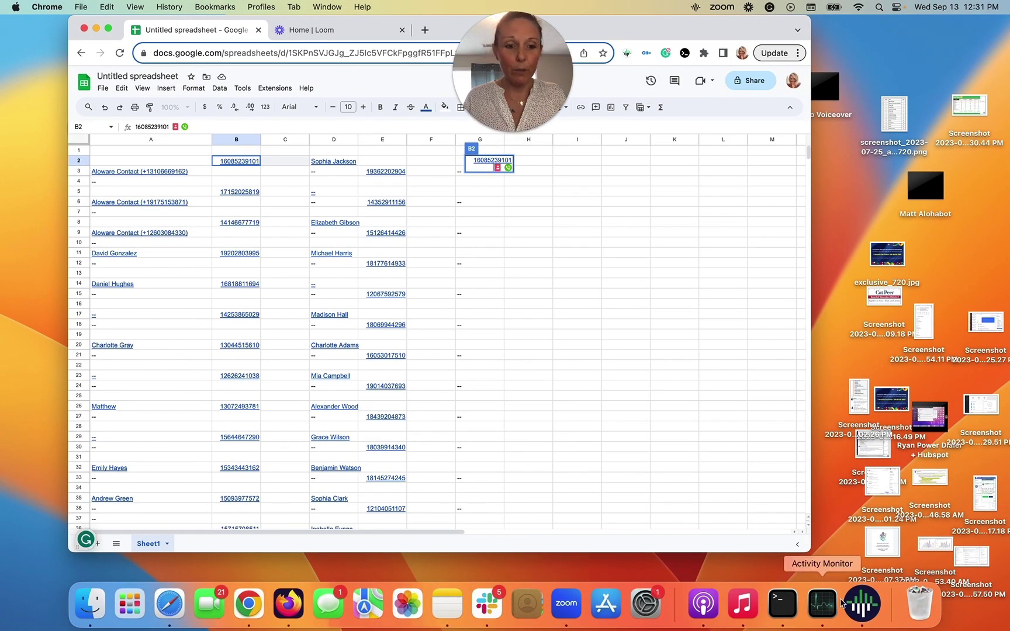
pyautogui.click(862, 596)
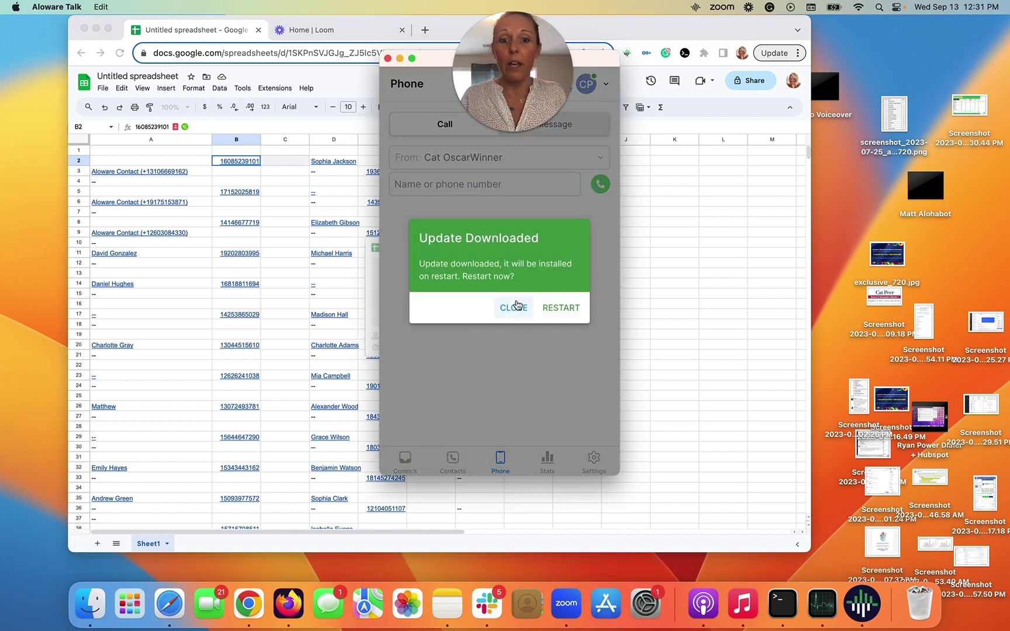
pyautogui.click(510, 304)
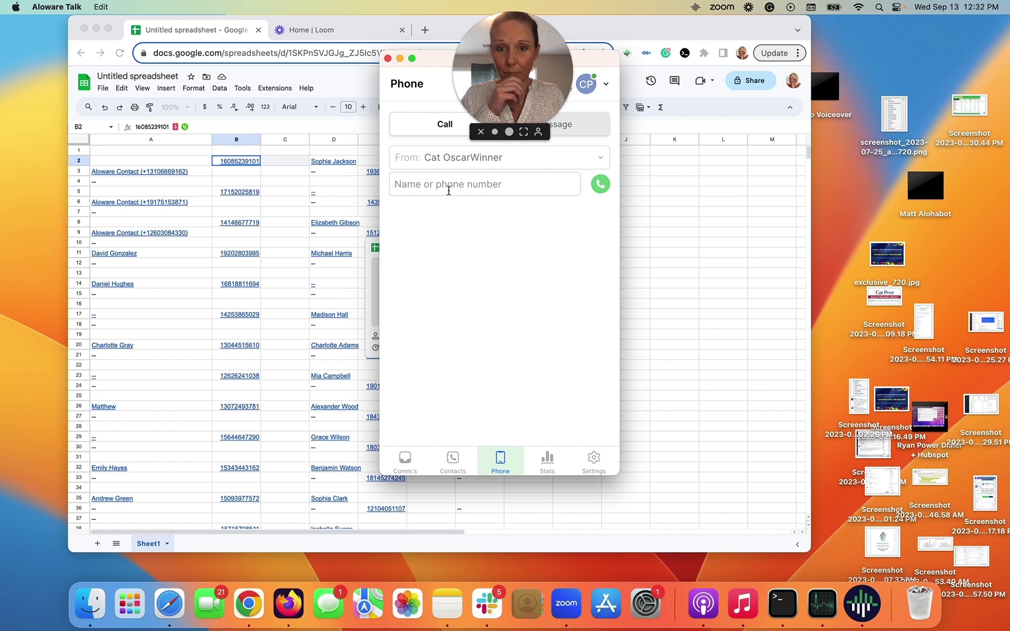
# Step: Paste the contact's phone number from the spreadsheet into the dialer and place the call
pyautogui.click(448, 183)
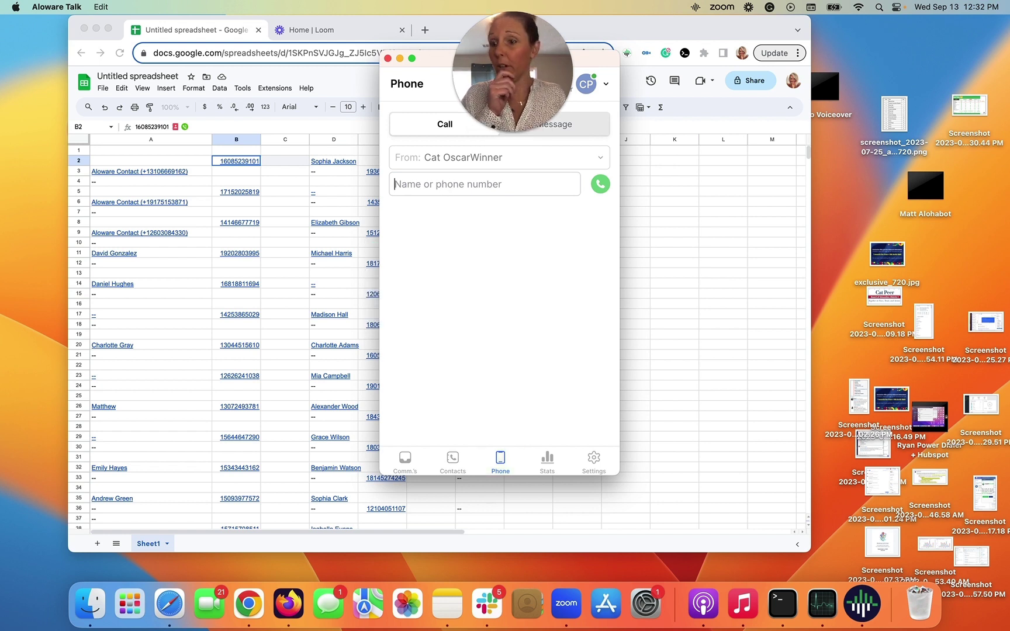
pyautogui.click(407, 603)
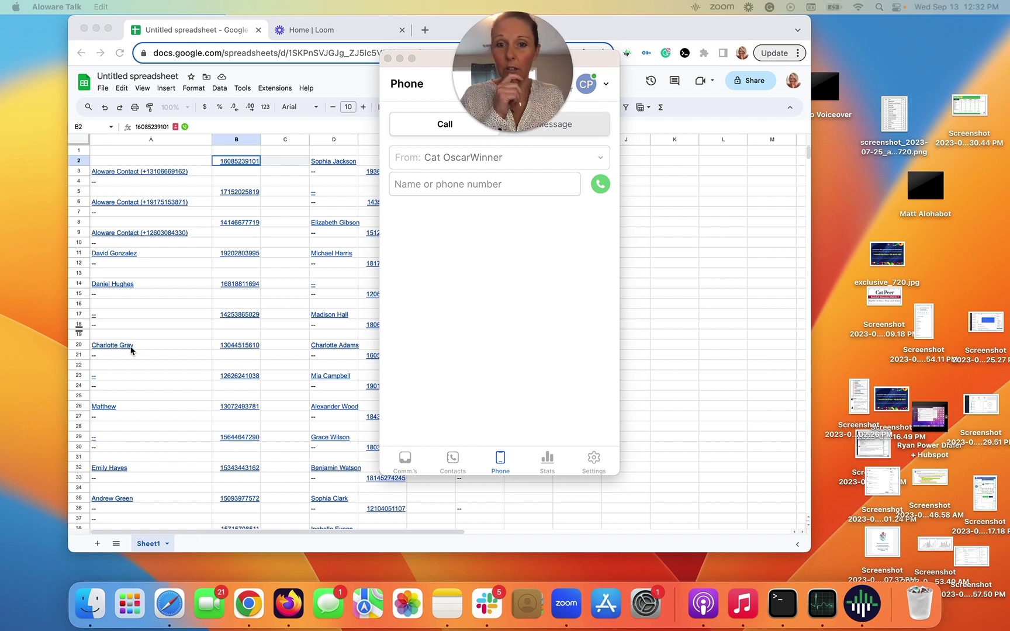
pyautogui.click(435, 187)
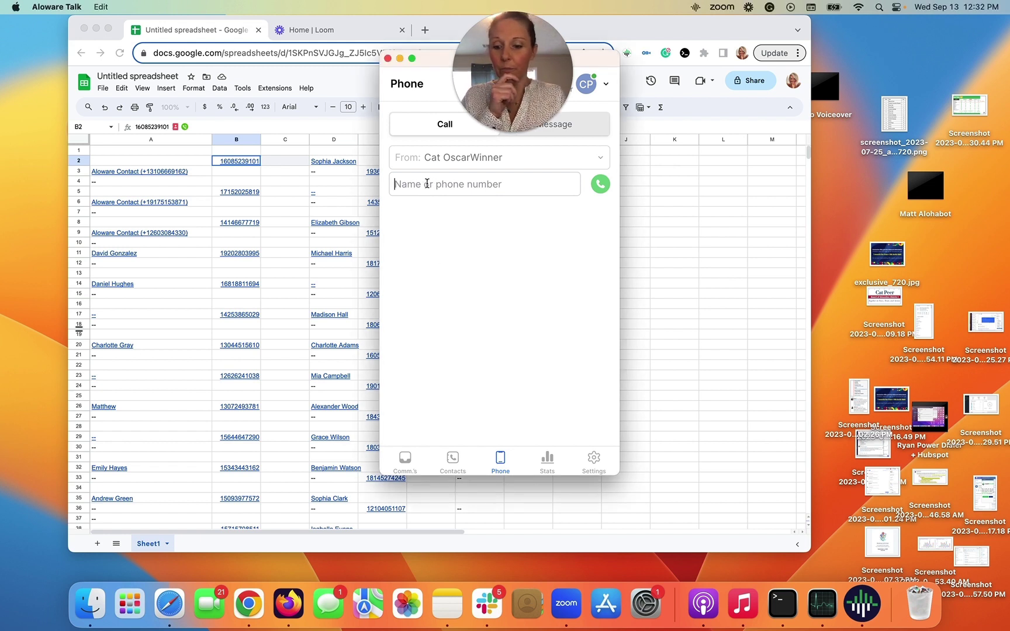
pyautogui.click(598, 186)
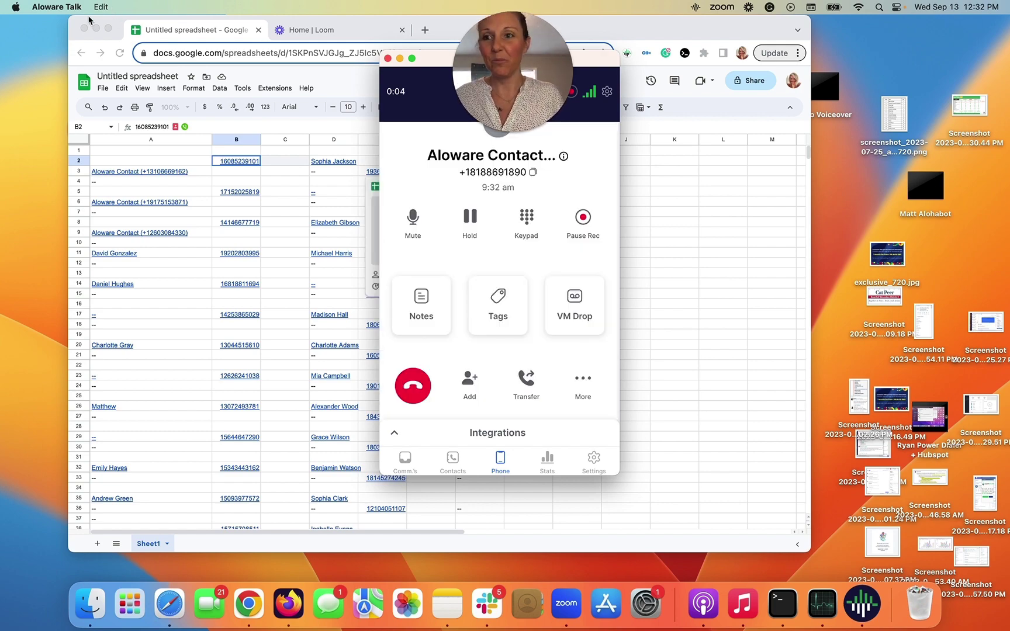
pyautogui.click(108, 28)
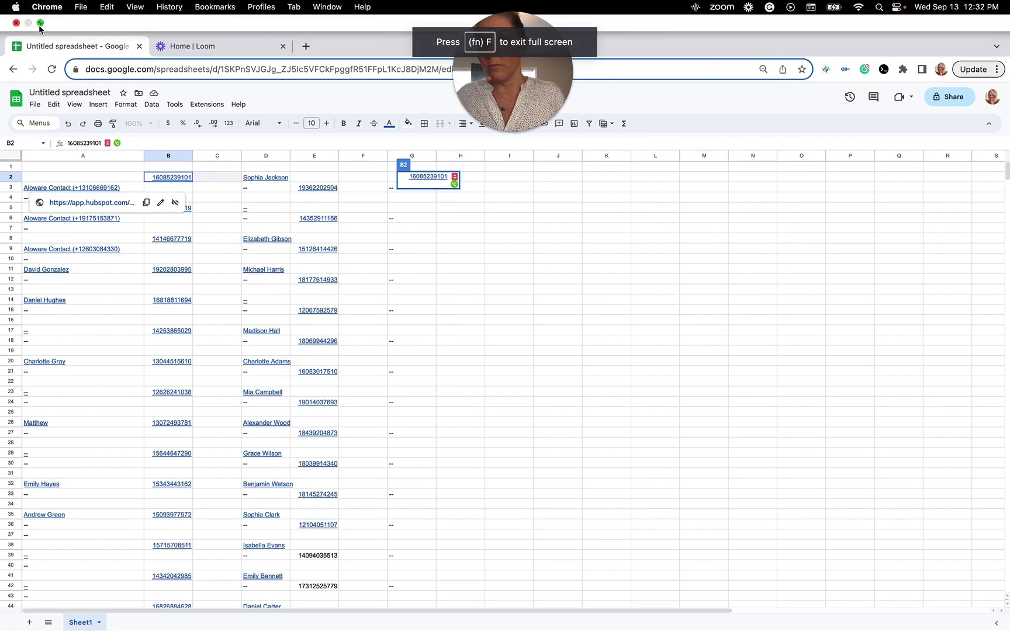
# Step: Return the live call screen to the front and close the Update Downloaded notice
pyautogui.click(39, 24)
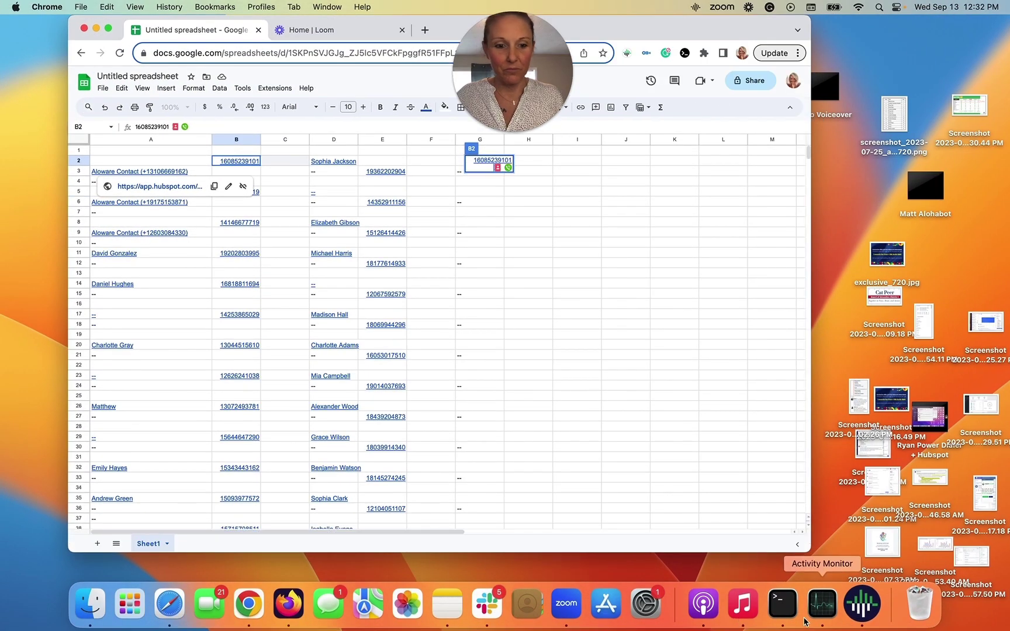
pyautogui.click(861, 604)
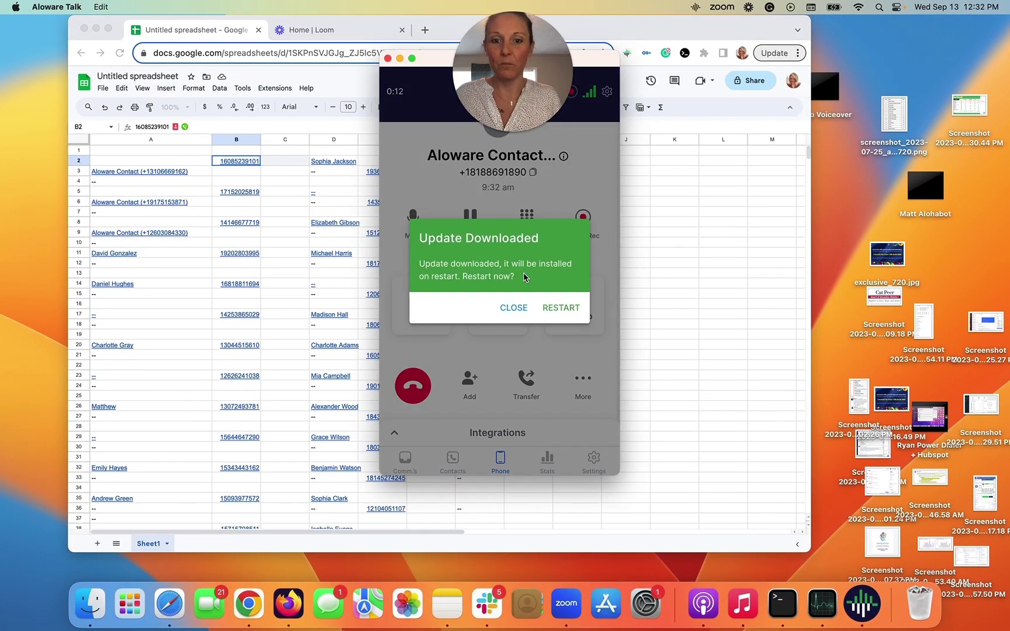
pyautogui.click(512, 307)
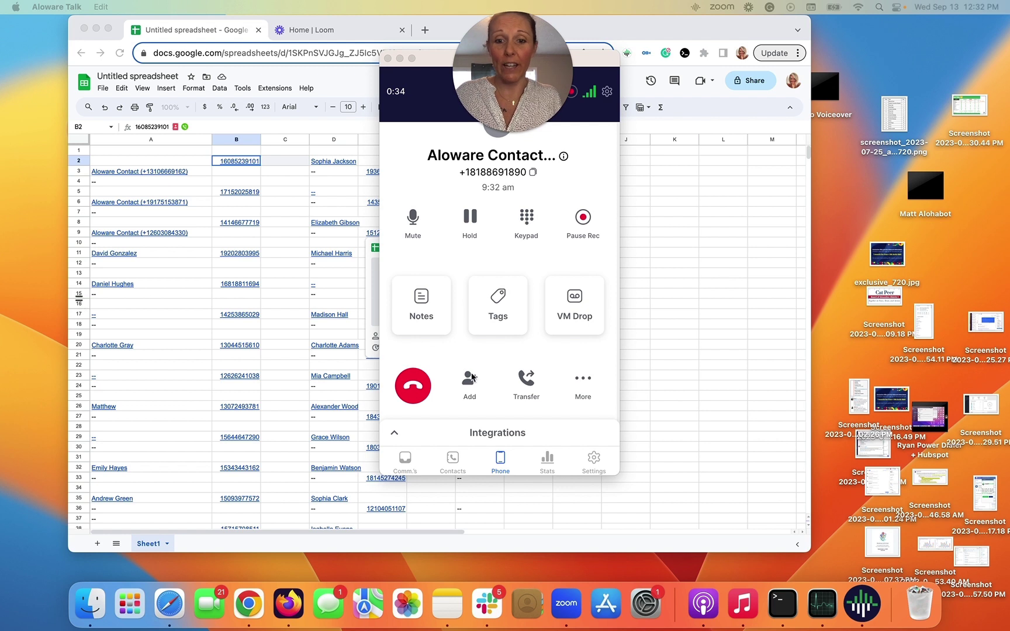
# Step: Add a pasted phone number to the ongoing call as the third participant
pyautogui.click(470, 377)
pyautogui.click(470, 377)
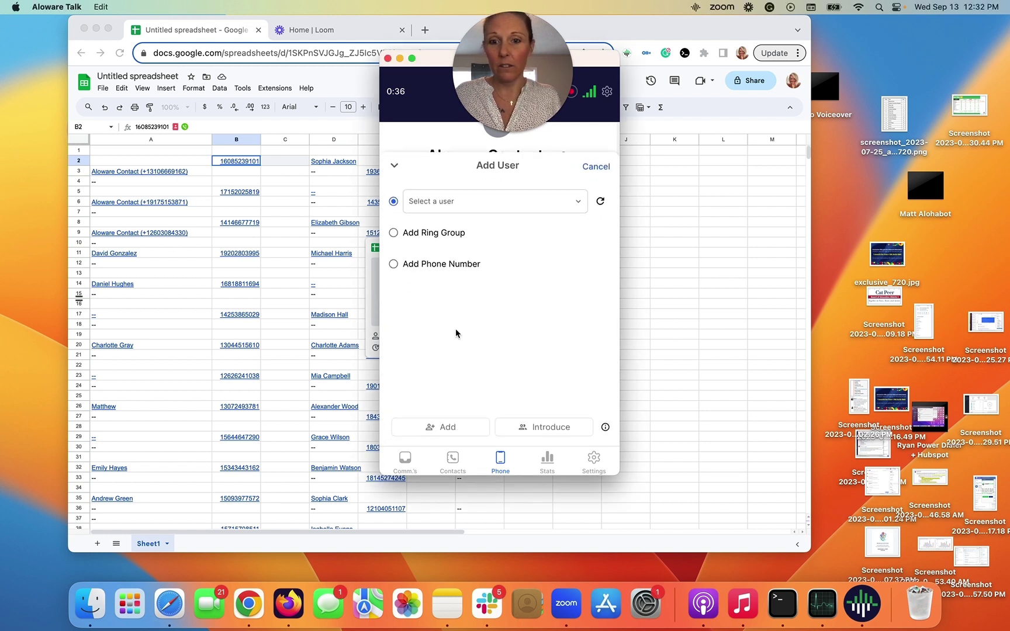
pyautogui.click(404, 265)
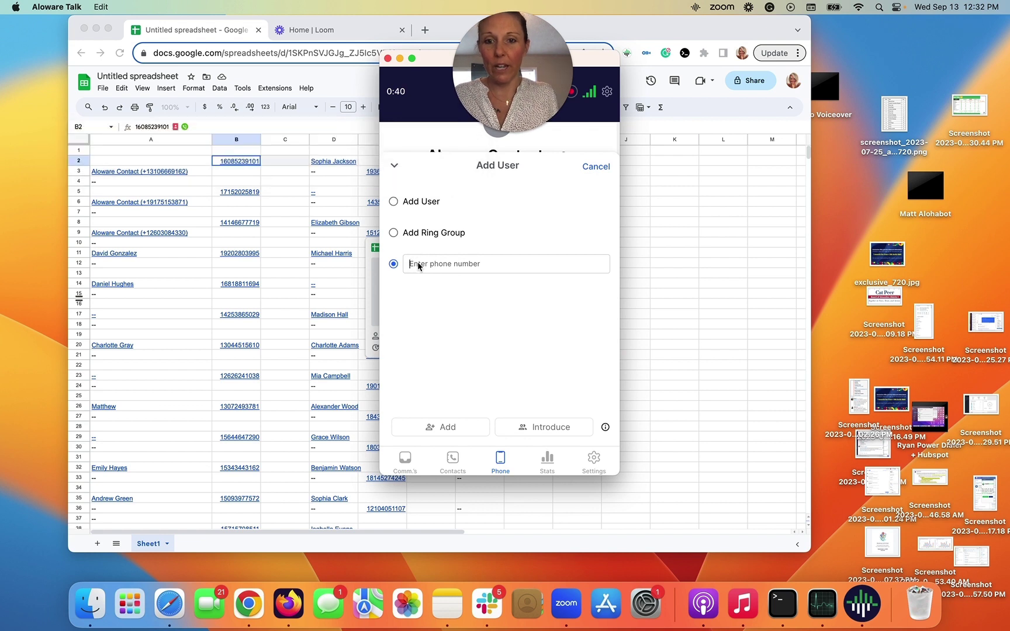
pyautogui.press('super+v')
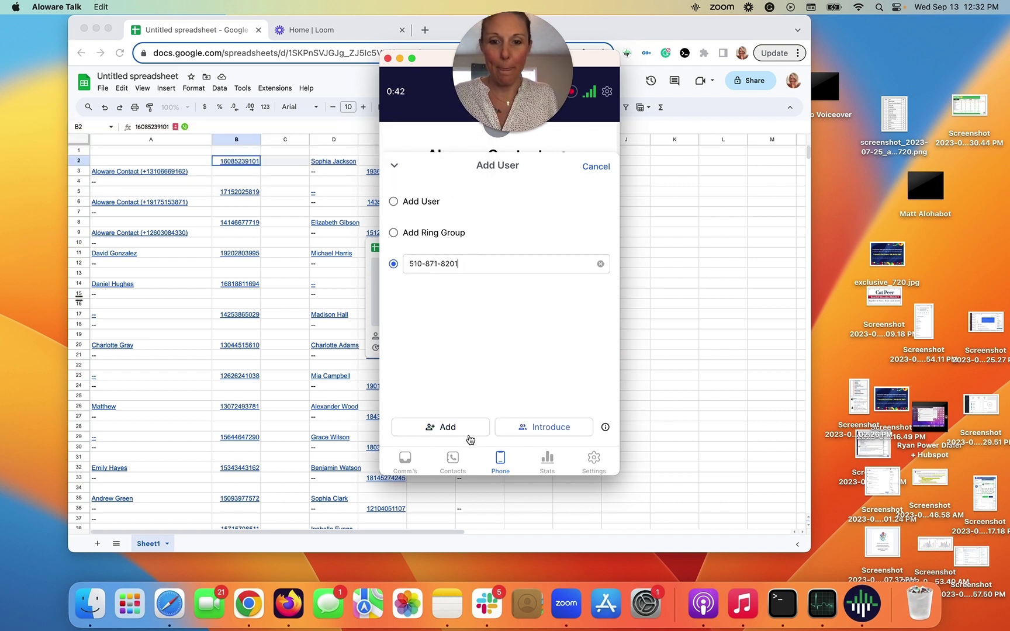
pyautogui.click(471, 432)
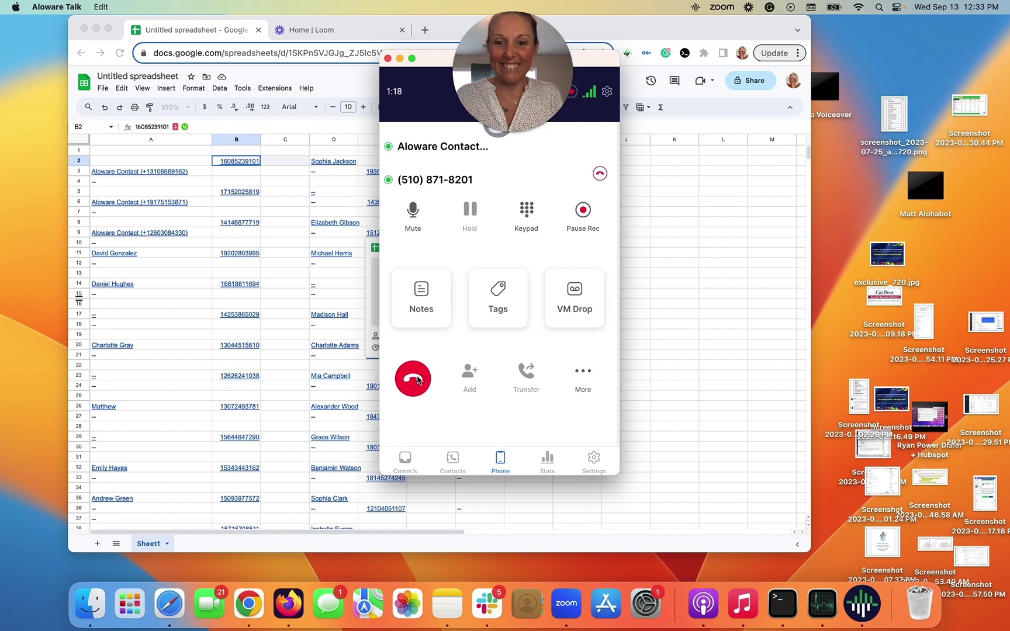
# Step: Hang up the three-way call, mark it 'No answer', and return to the full-screen spreadsheet
pyautogui.click(417, 378)
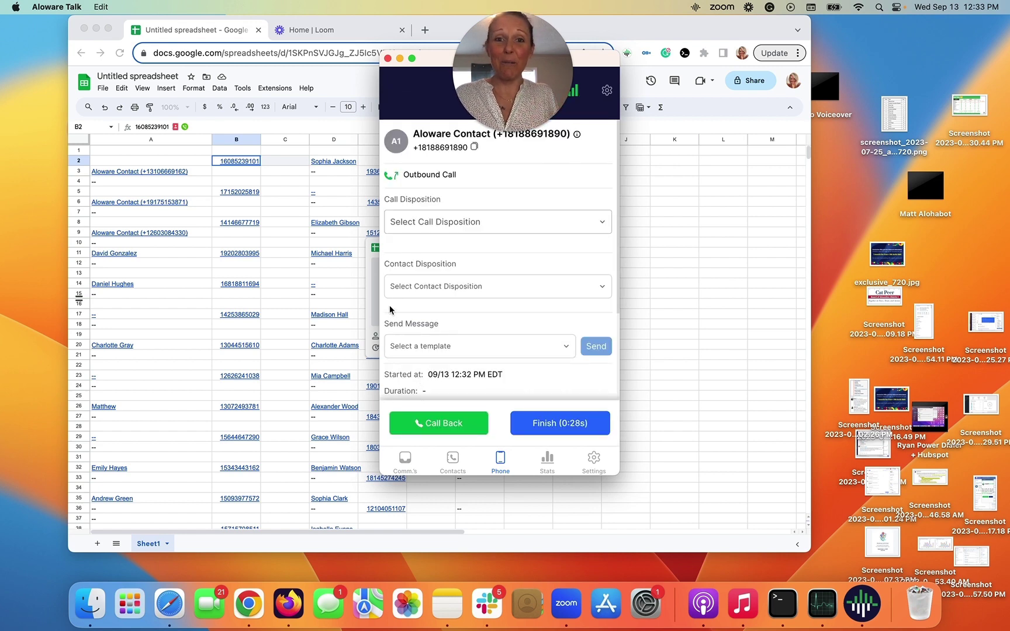
pyautogui.click(408, 223)
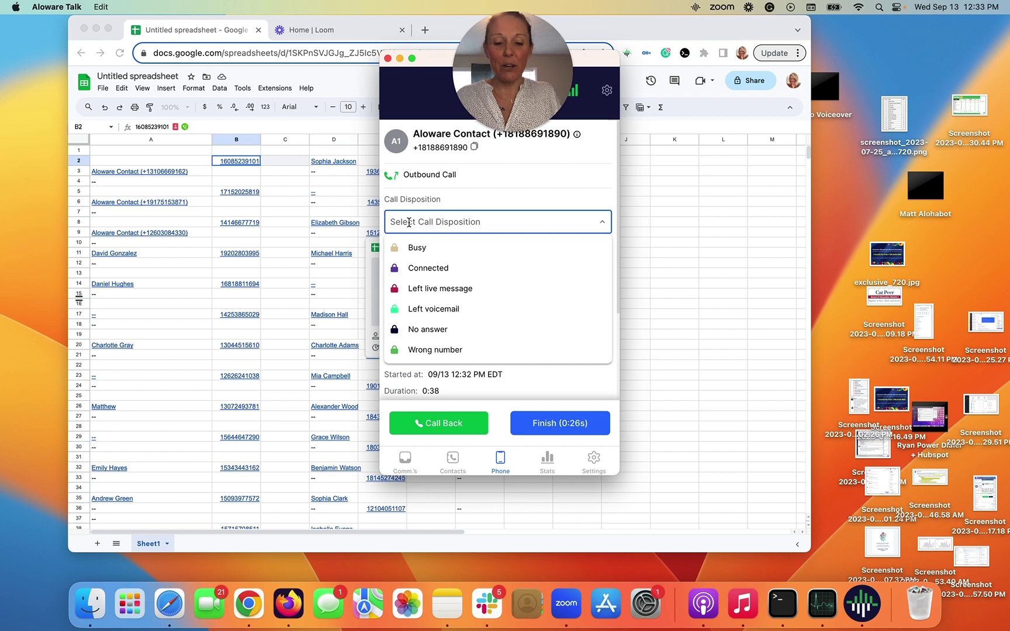
pyautogui.write('no')
pyautogui.click(429, 247)
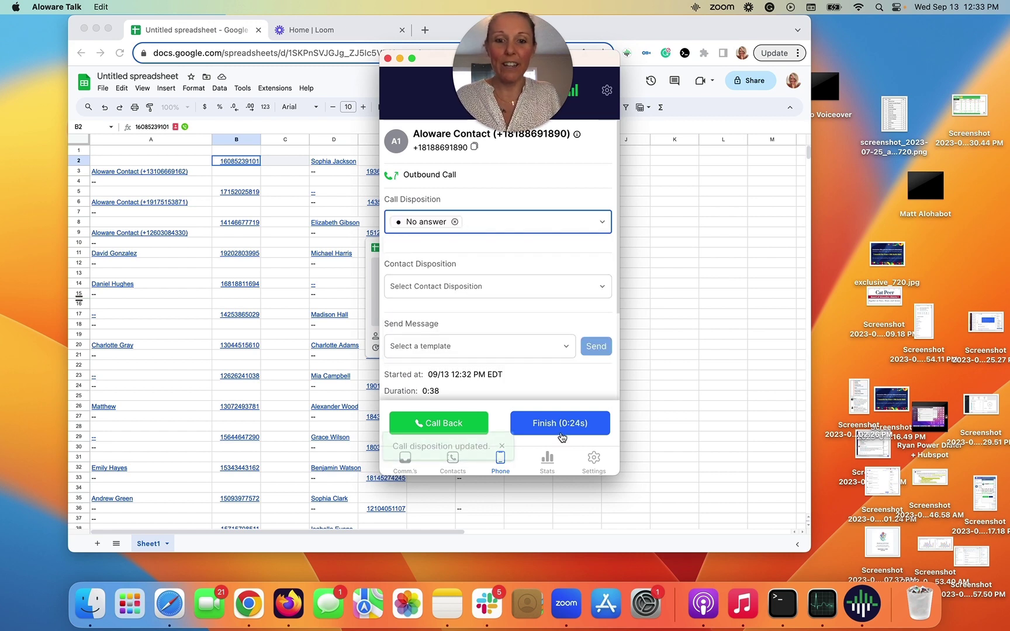
pyautogui.click(387, 58)
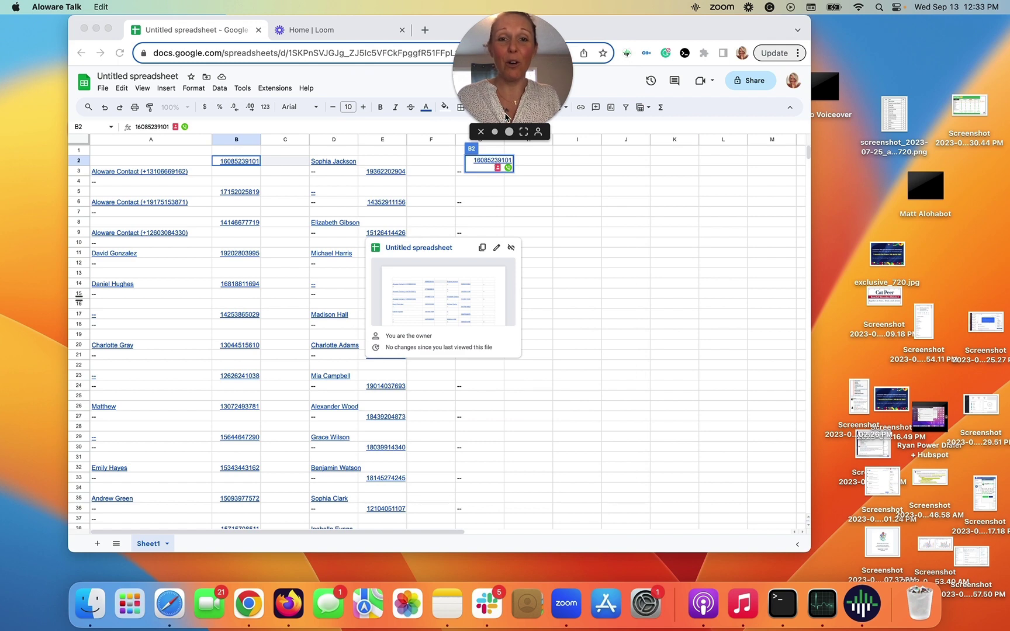
pyautogui.click(108, 28)
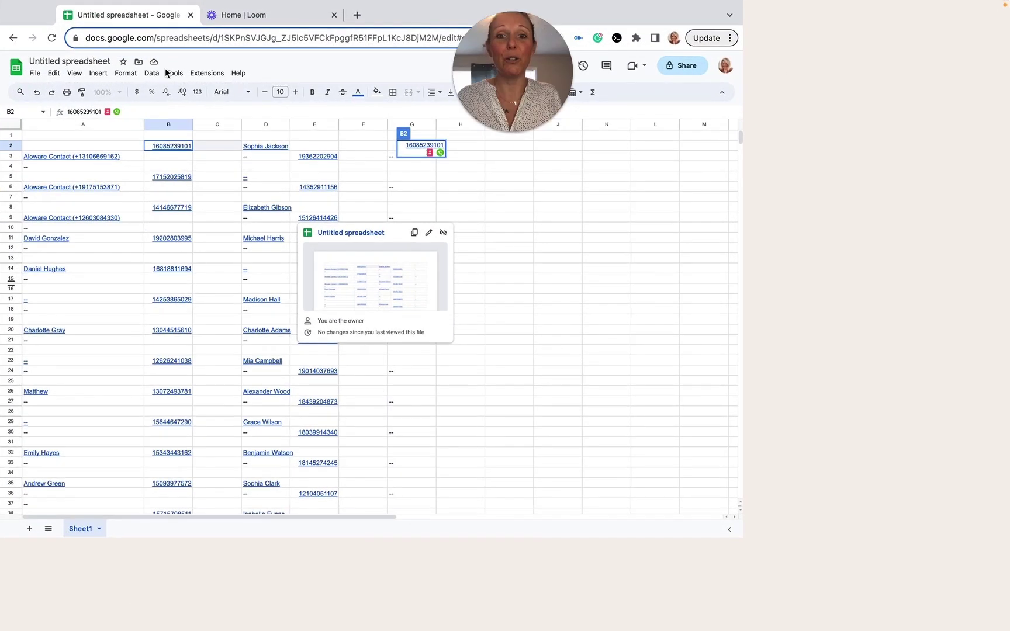